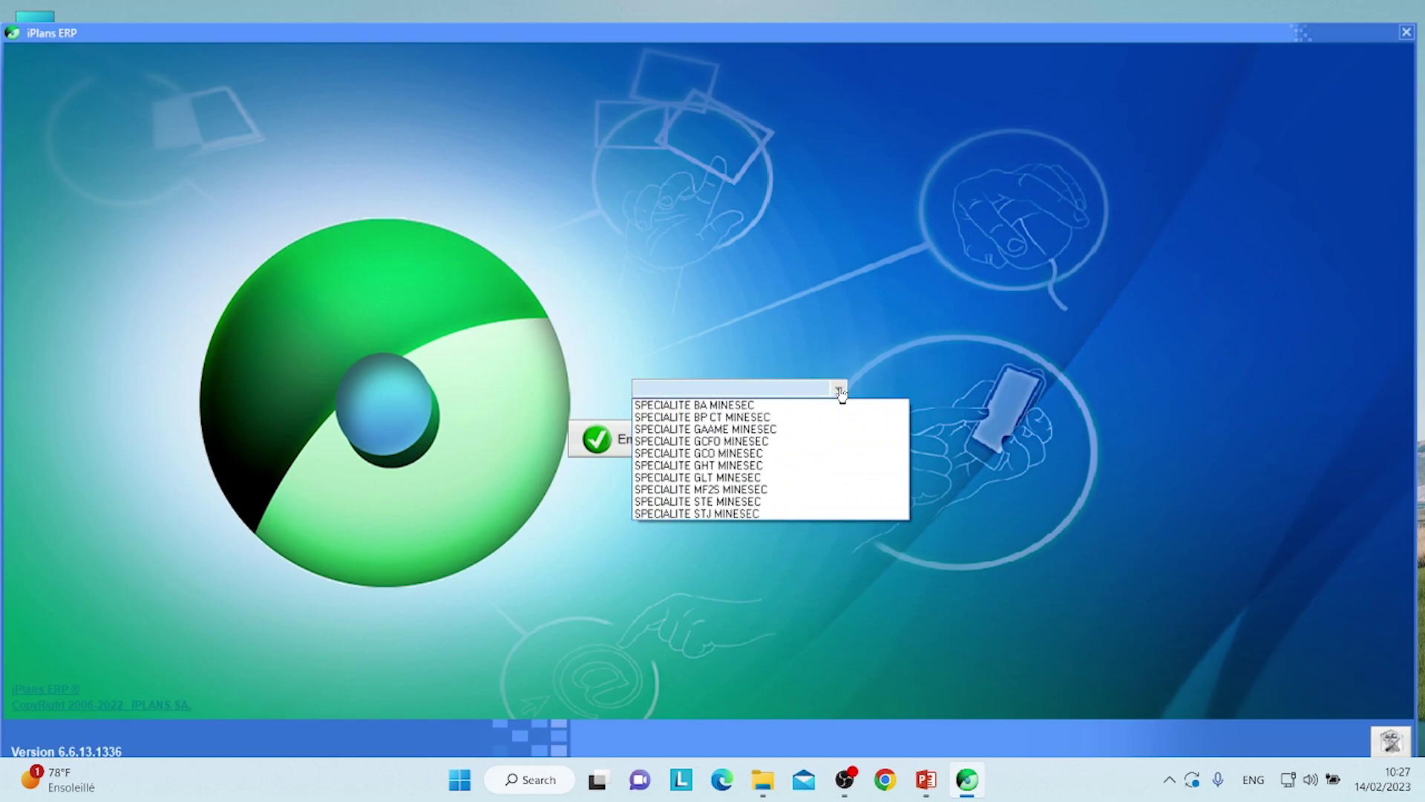
Enter the SPECIALITE GCFO MINESEC entity and set the authentication language to English
left_click(780, 441)
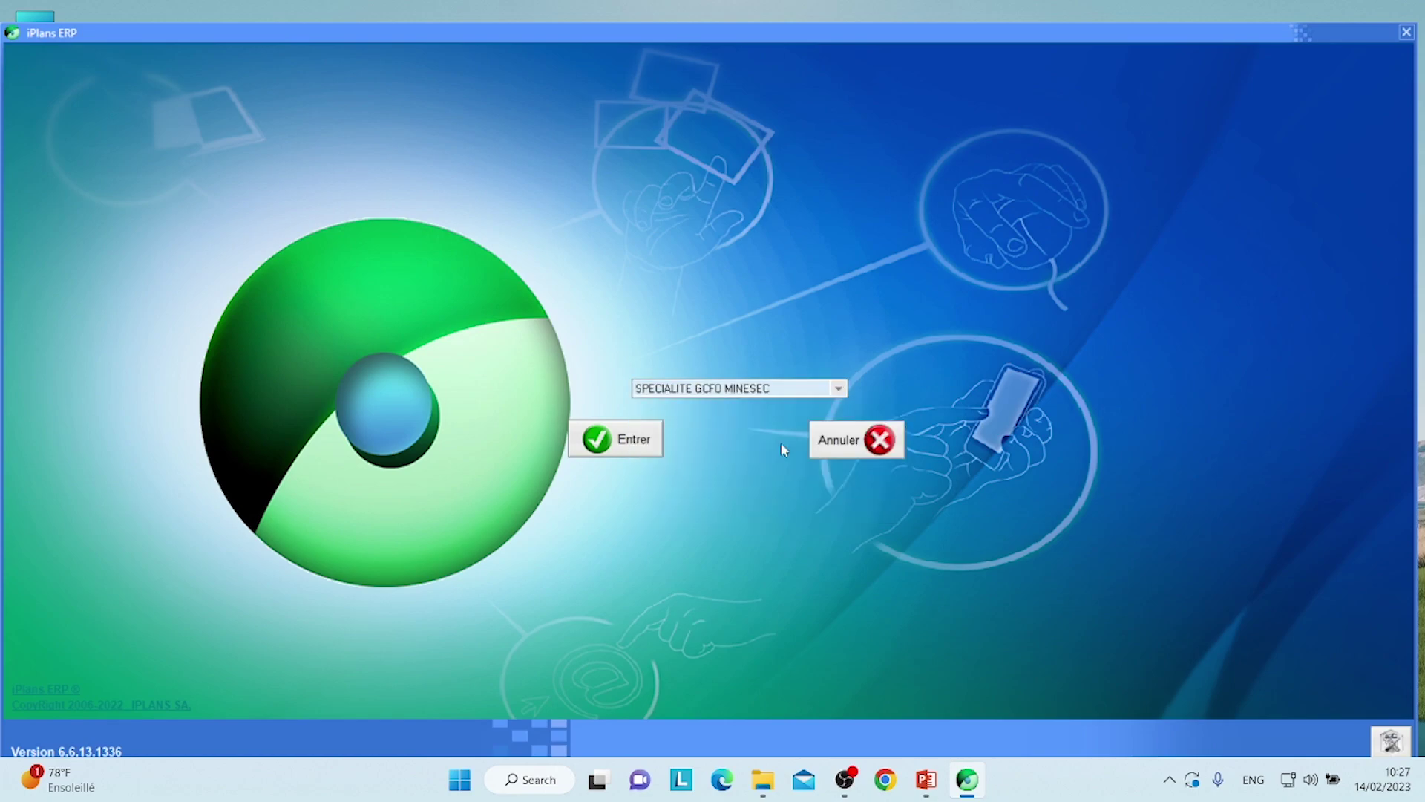
left_click(633, 444)
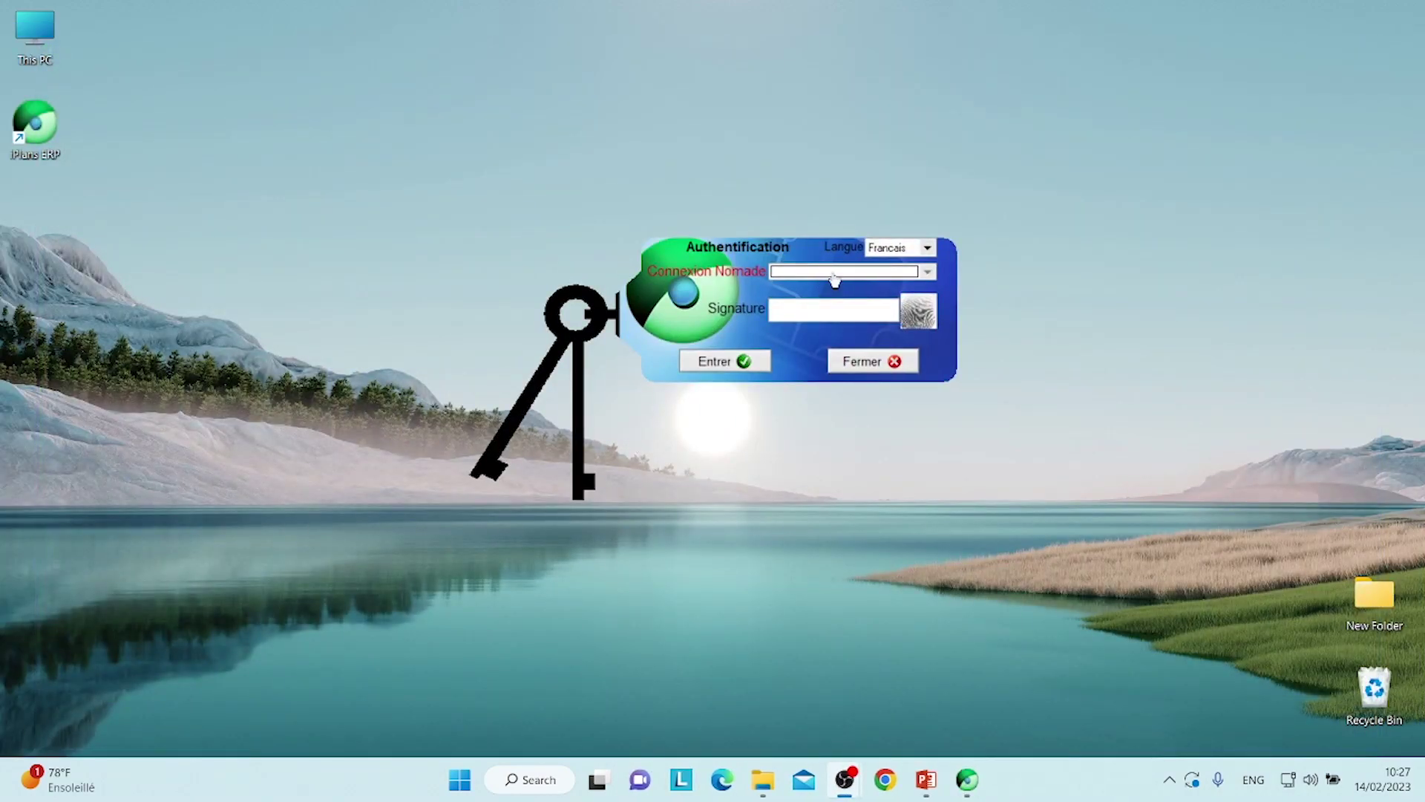
key("Tab")
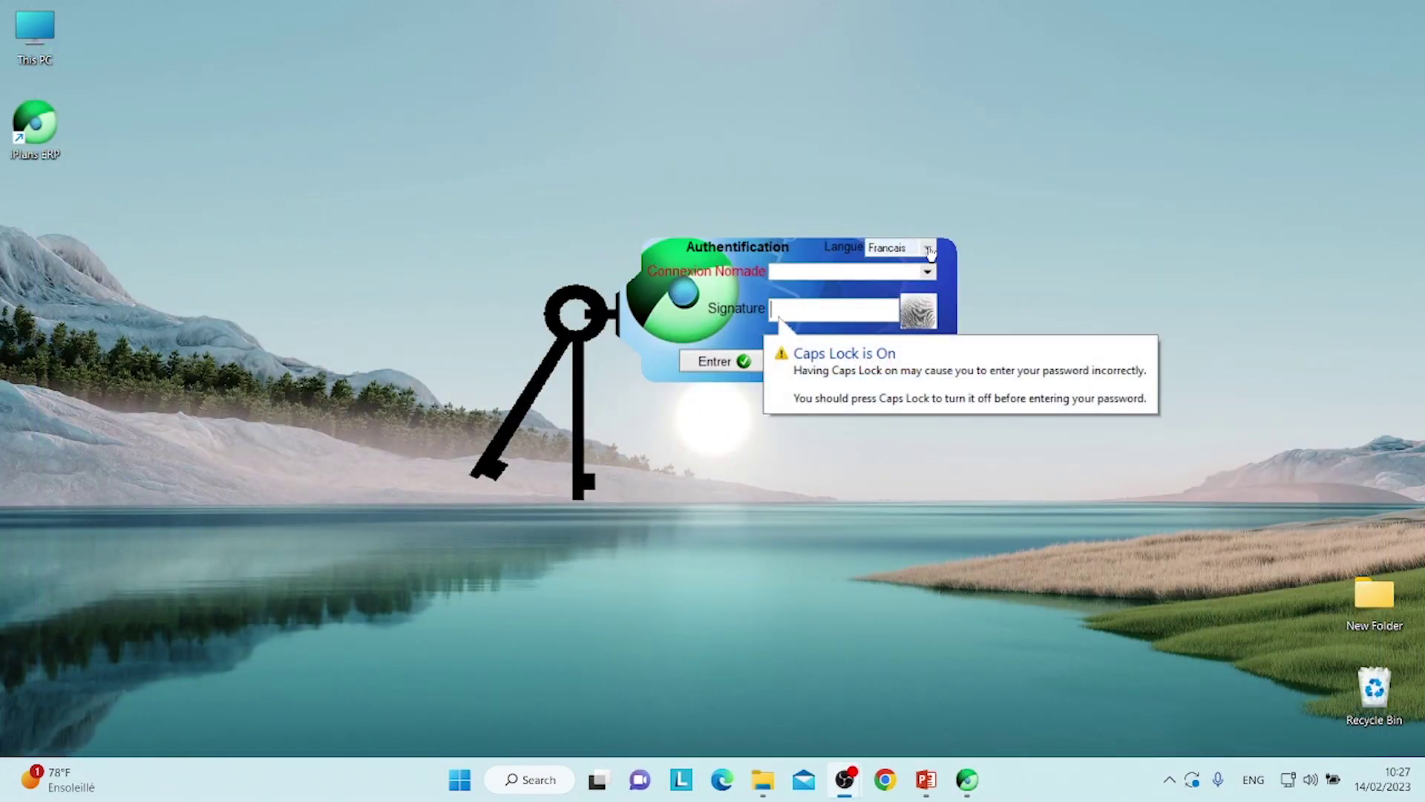
left_click(928, 250)
left_click(927, 248)
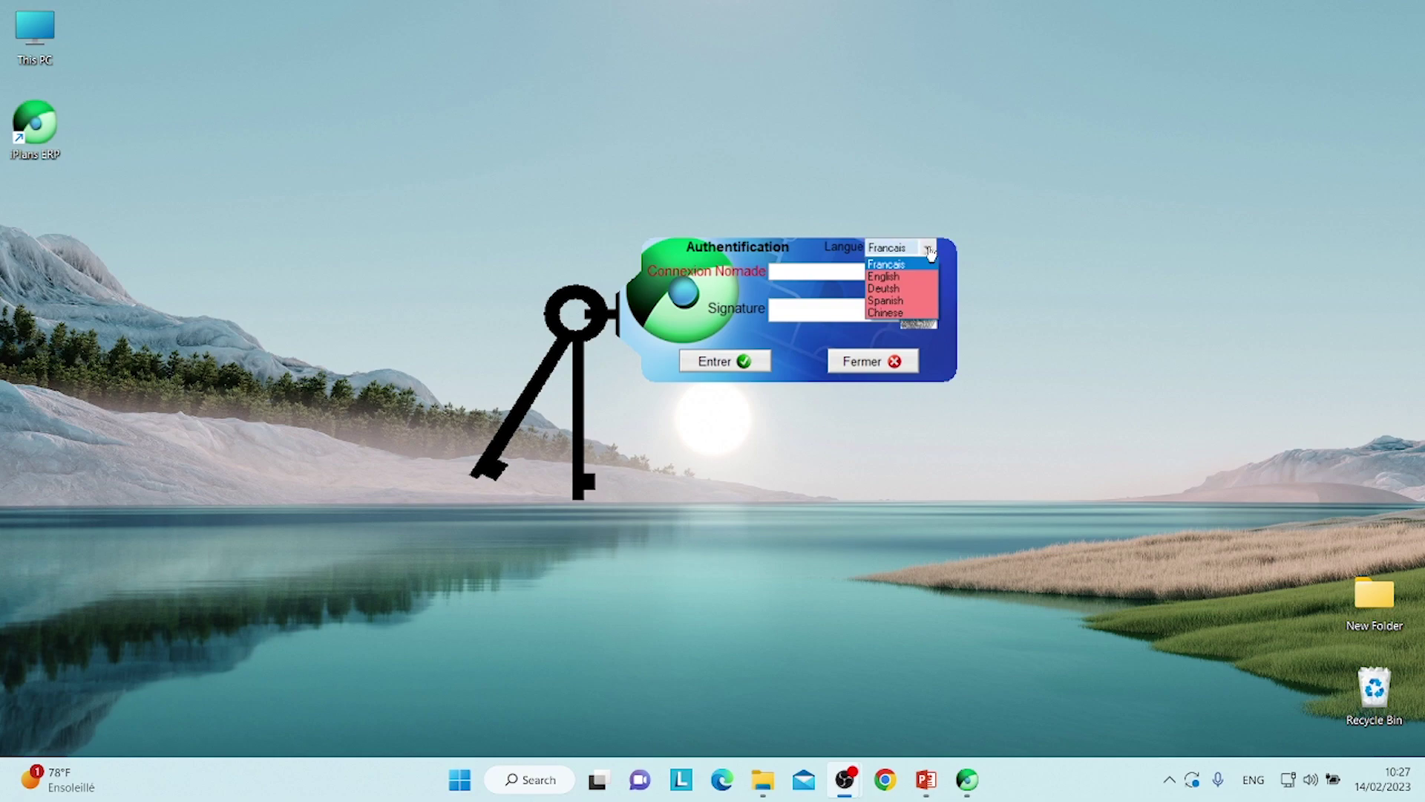
left_click(913, 276)
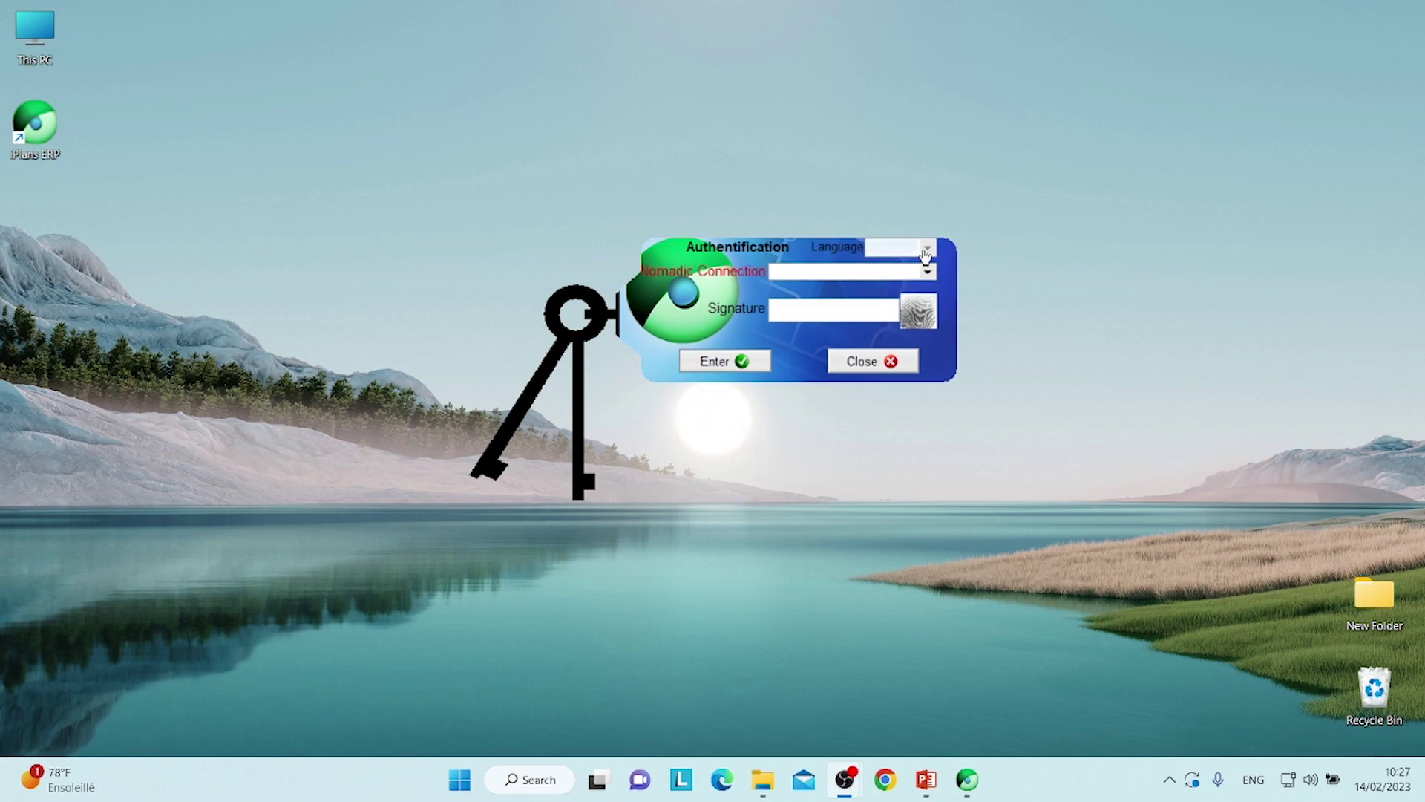
left_click(933, 248)
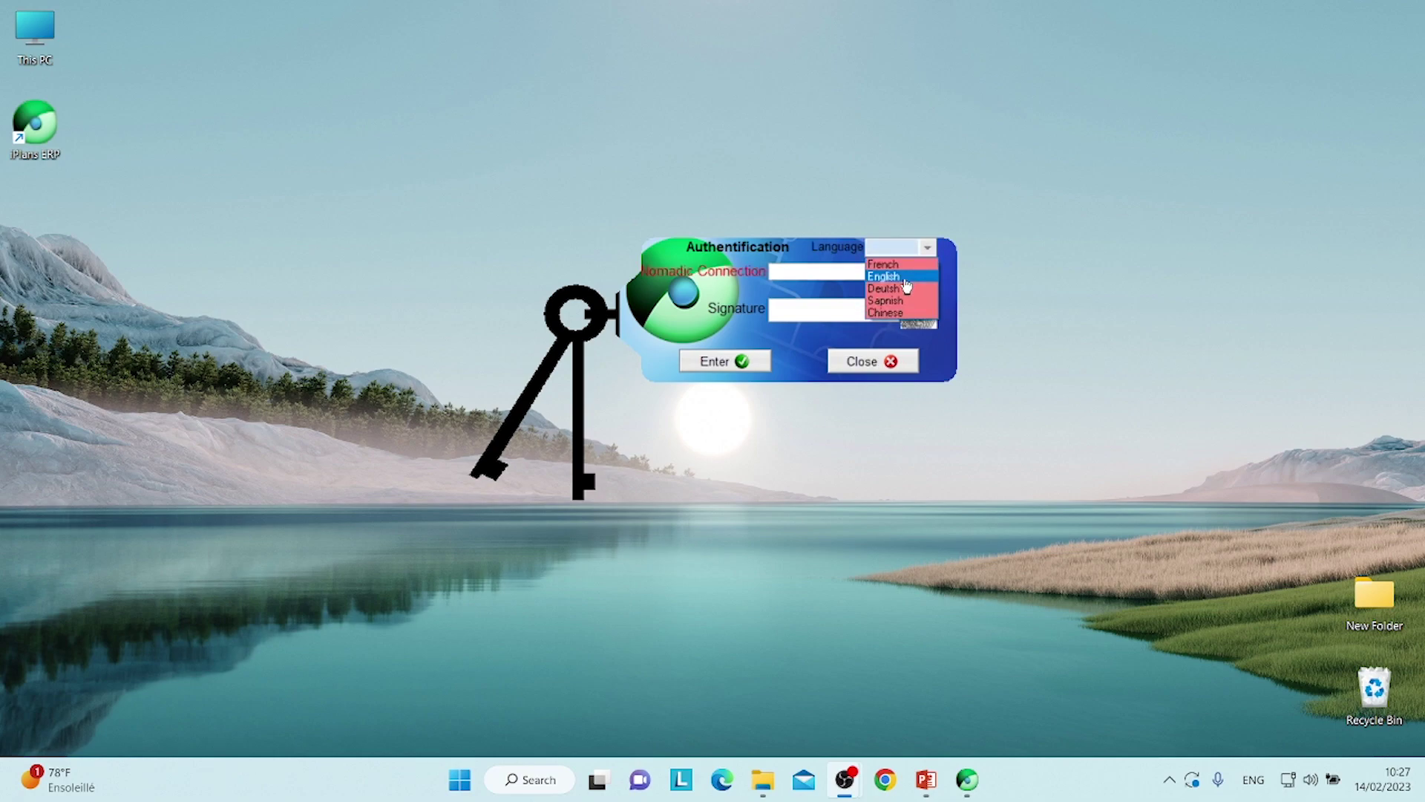
left_click(906, 285)
Log in with the FORMATEUR connection by entering the account's signature password
left_click(928, 273)
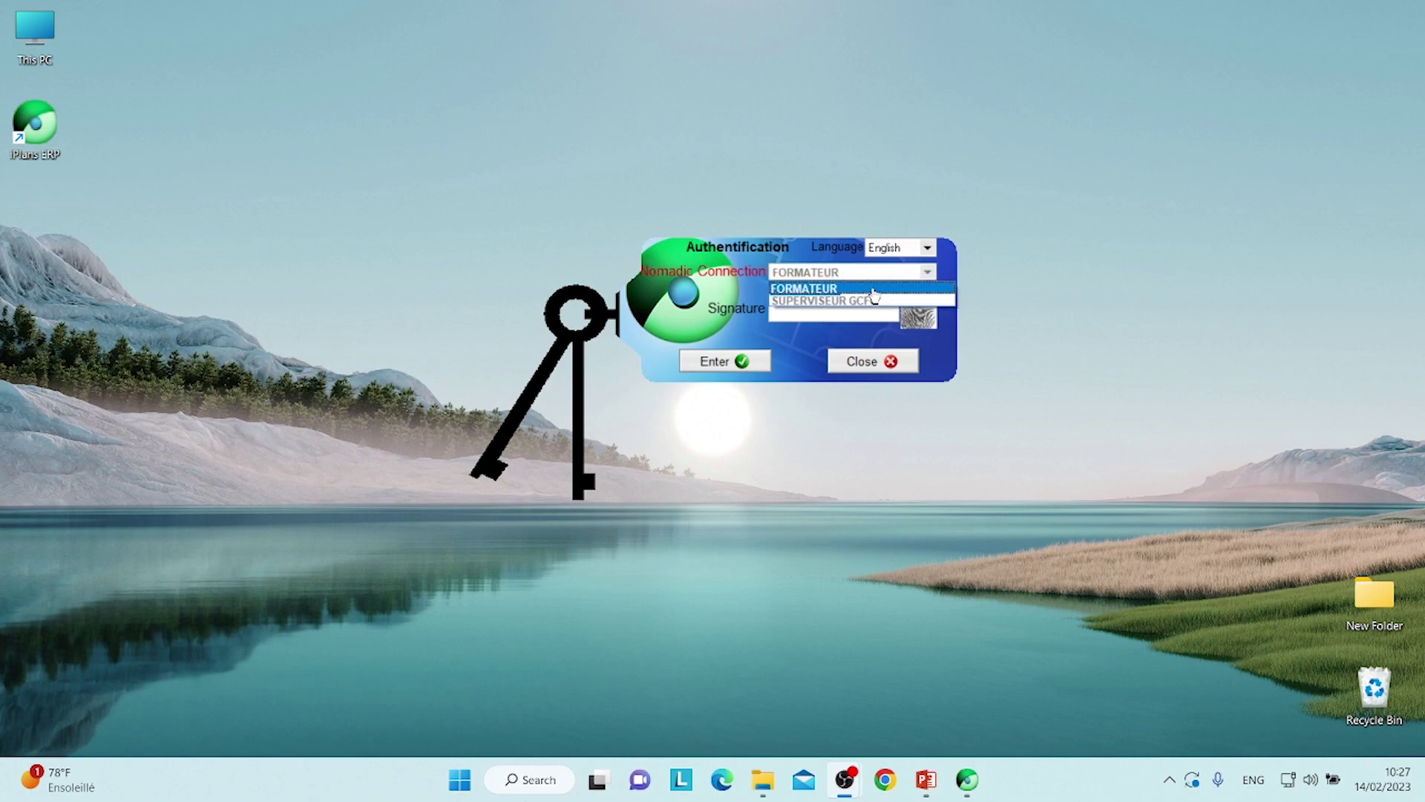
left_click(874, 296)
left_click(826, 313)
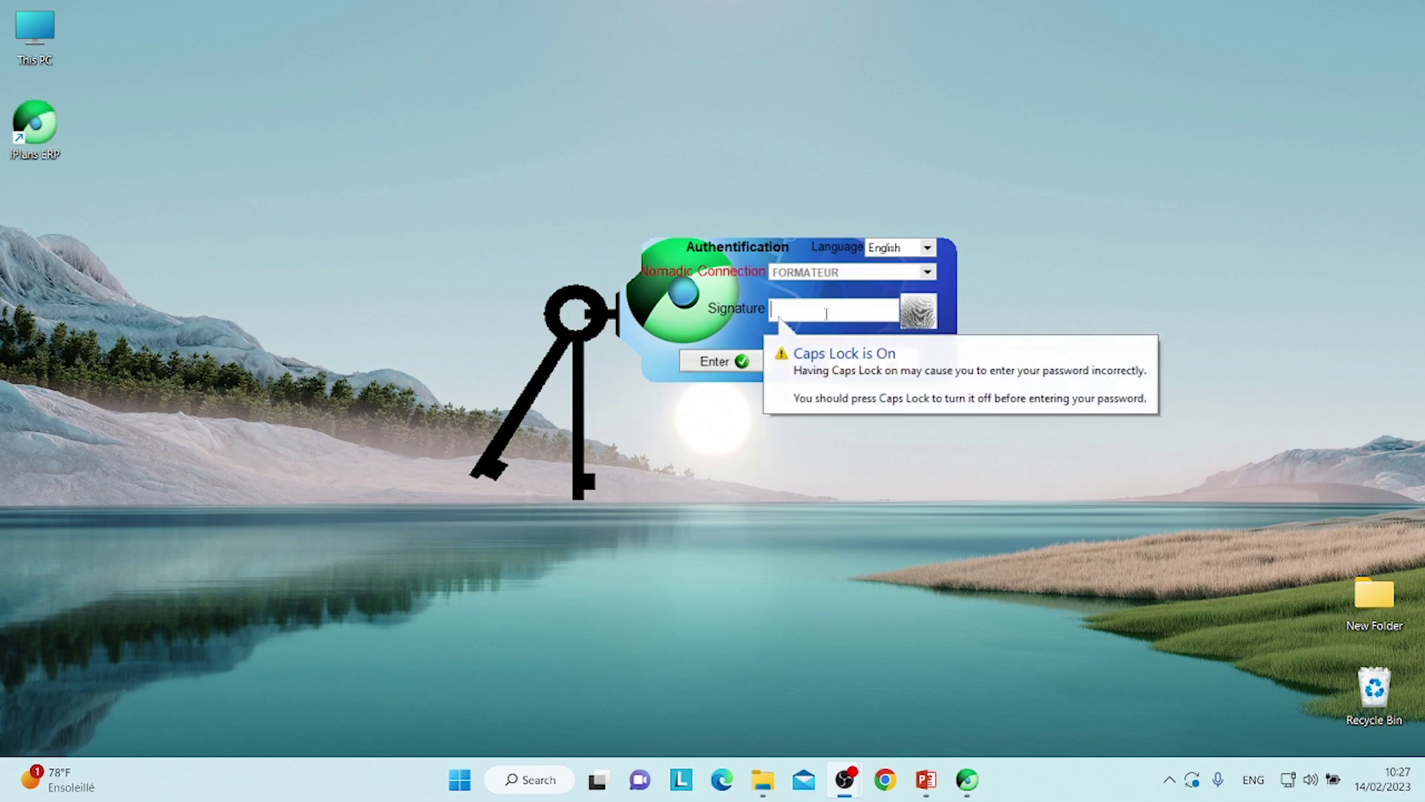
type("****")
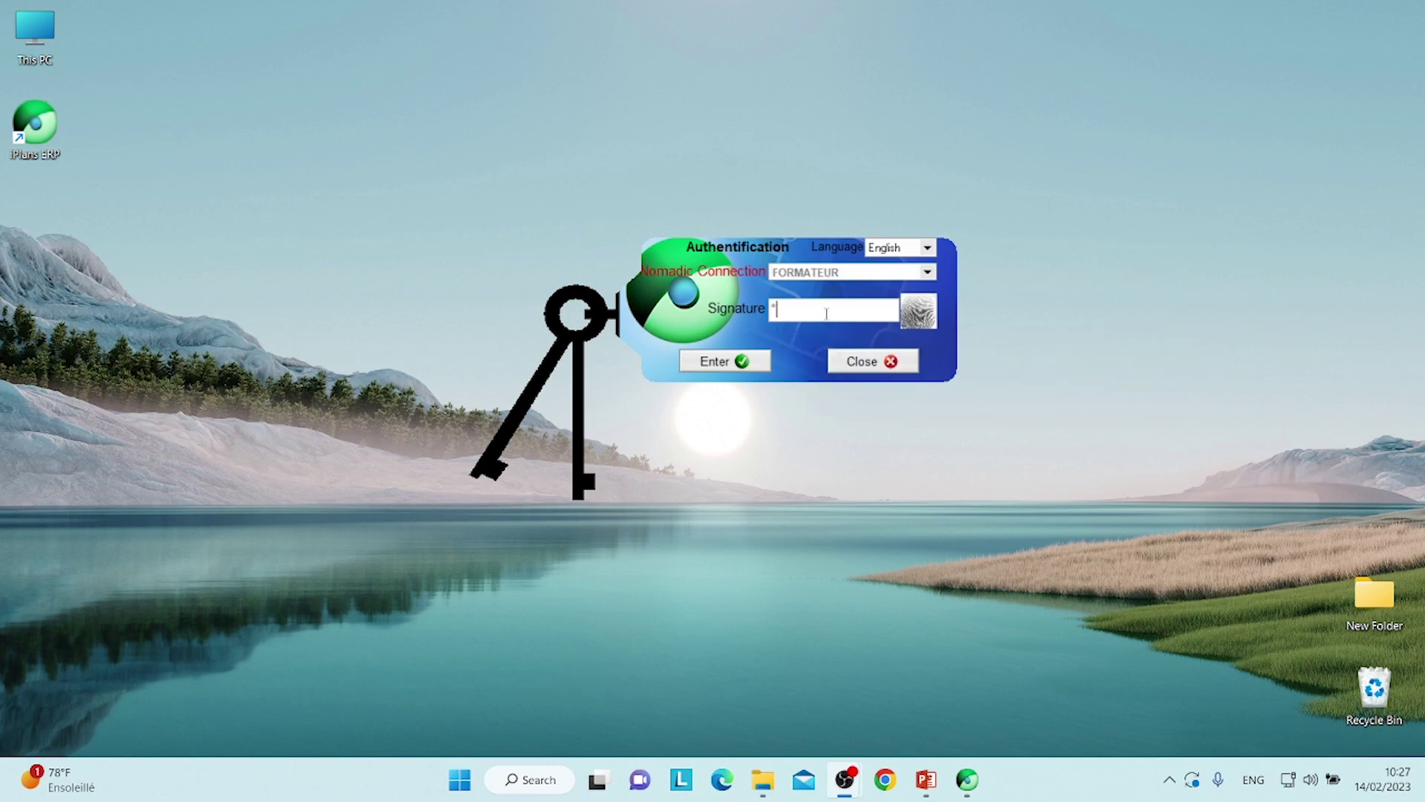
type("*******")
left_click(721, 364)
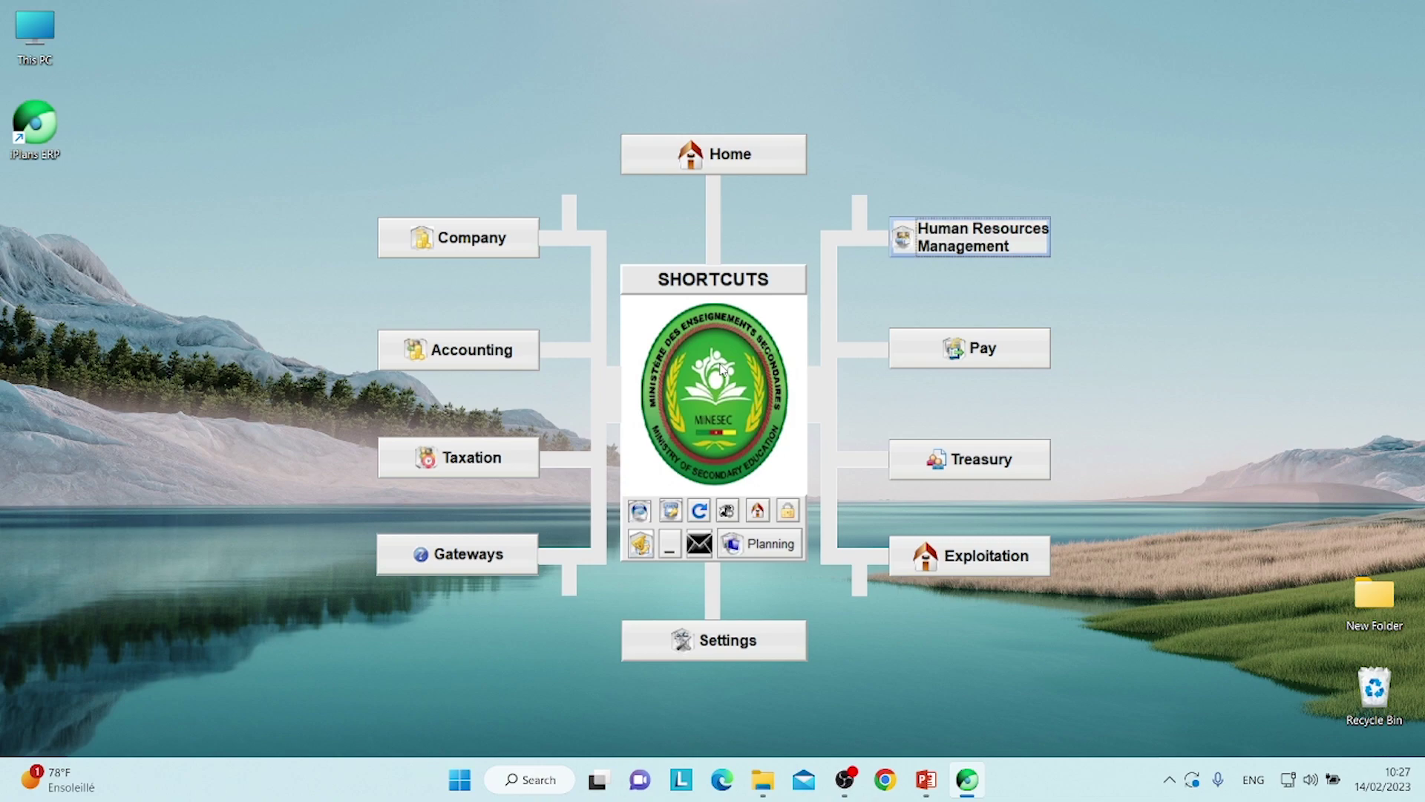
Open the Chart of Accounts in the Accounting module and restrict it to the site GOOD SMARITAN ENTITY
left_click(505, 360)
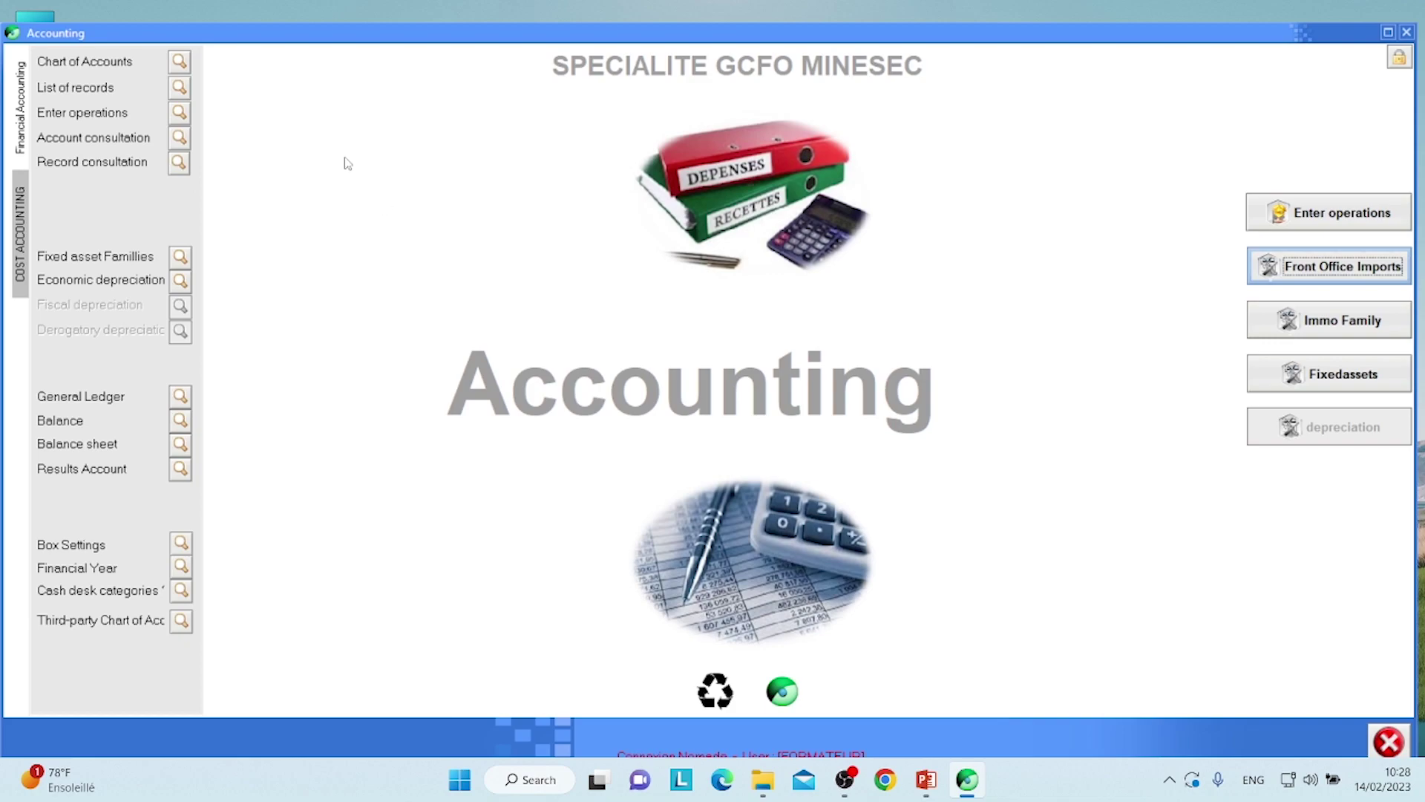
left_click(180, 64)
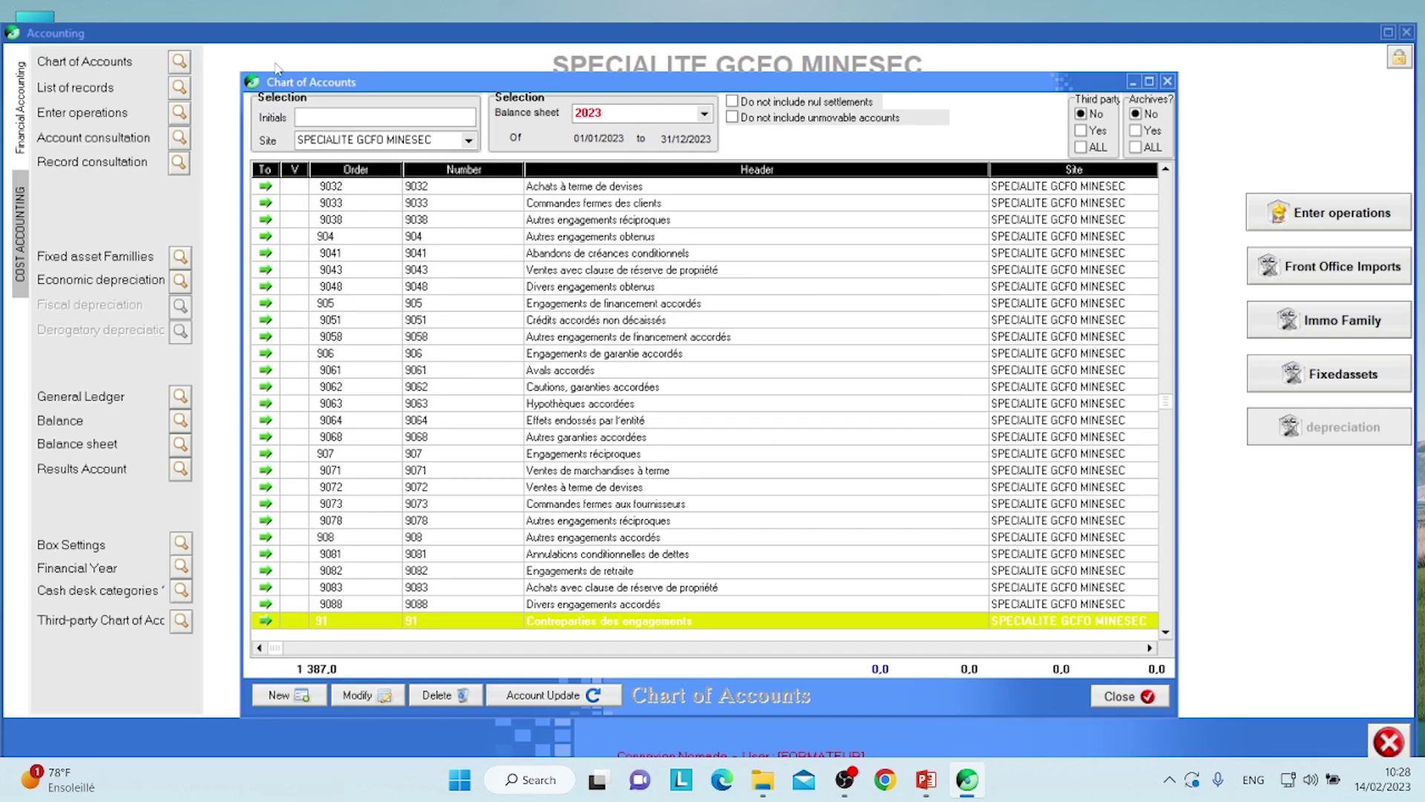
left_click(469, 141)
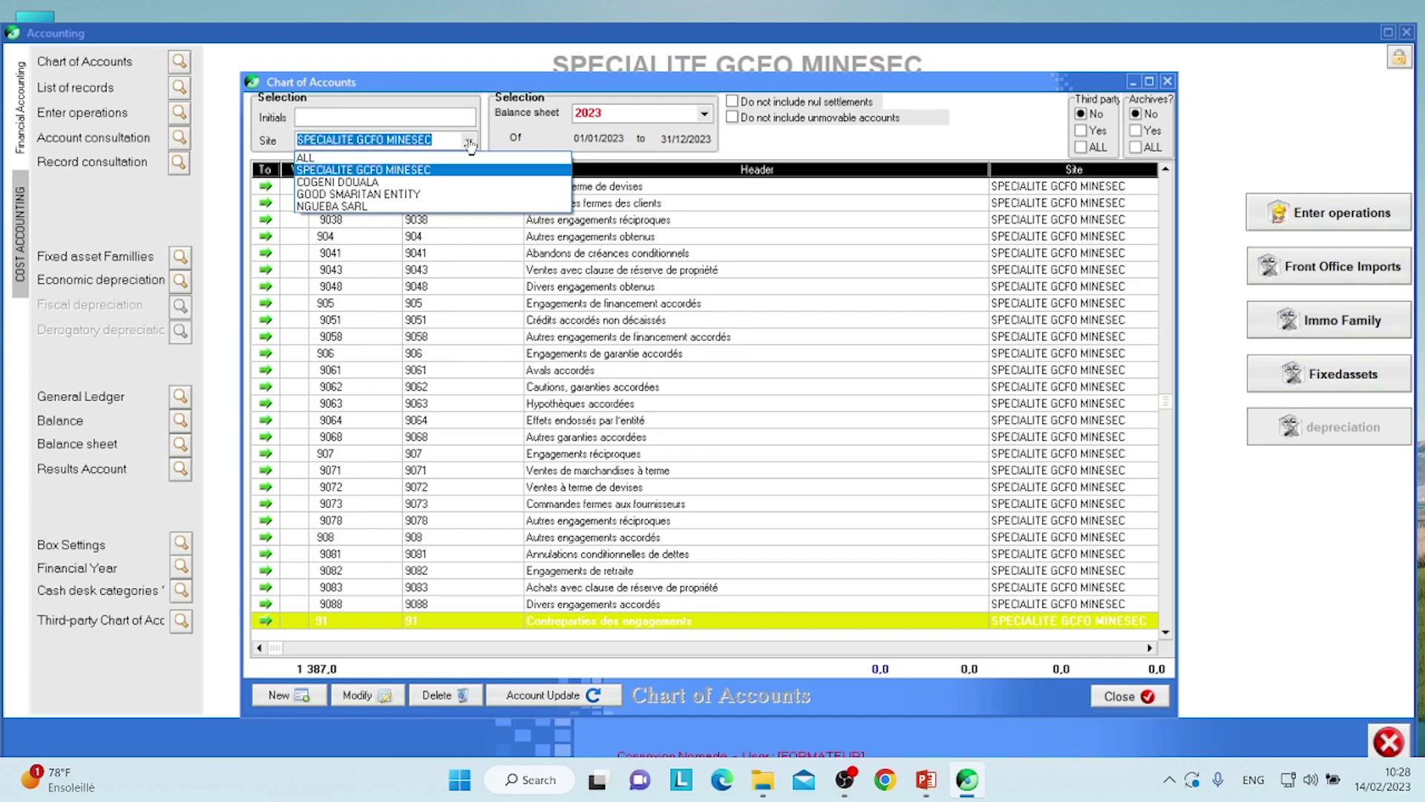
left_click(442, 194)
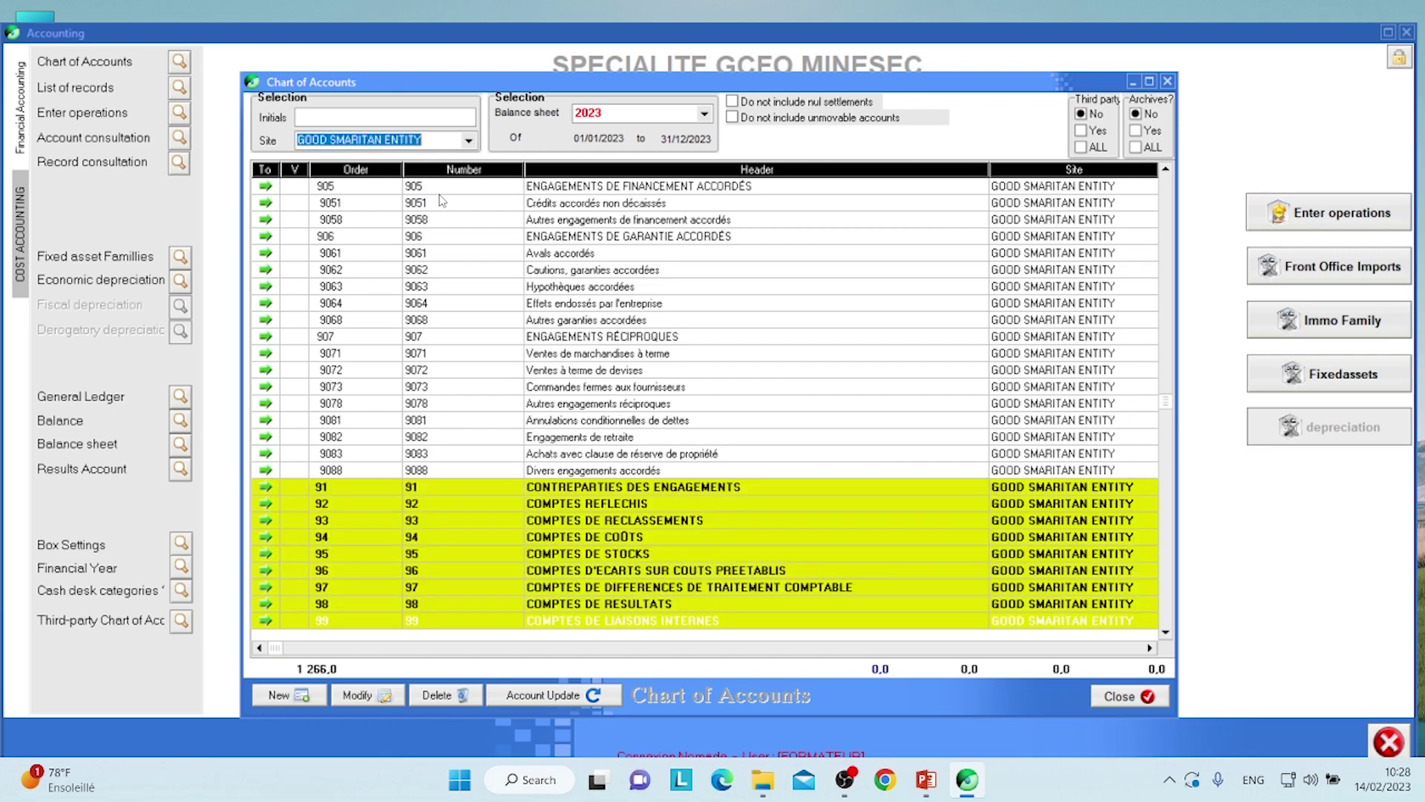
Manually create ledger account 52110 of type Detail with the header UNITED BANK OF AFRICA BUEA and validate it
left_click(283, 697)
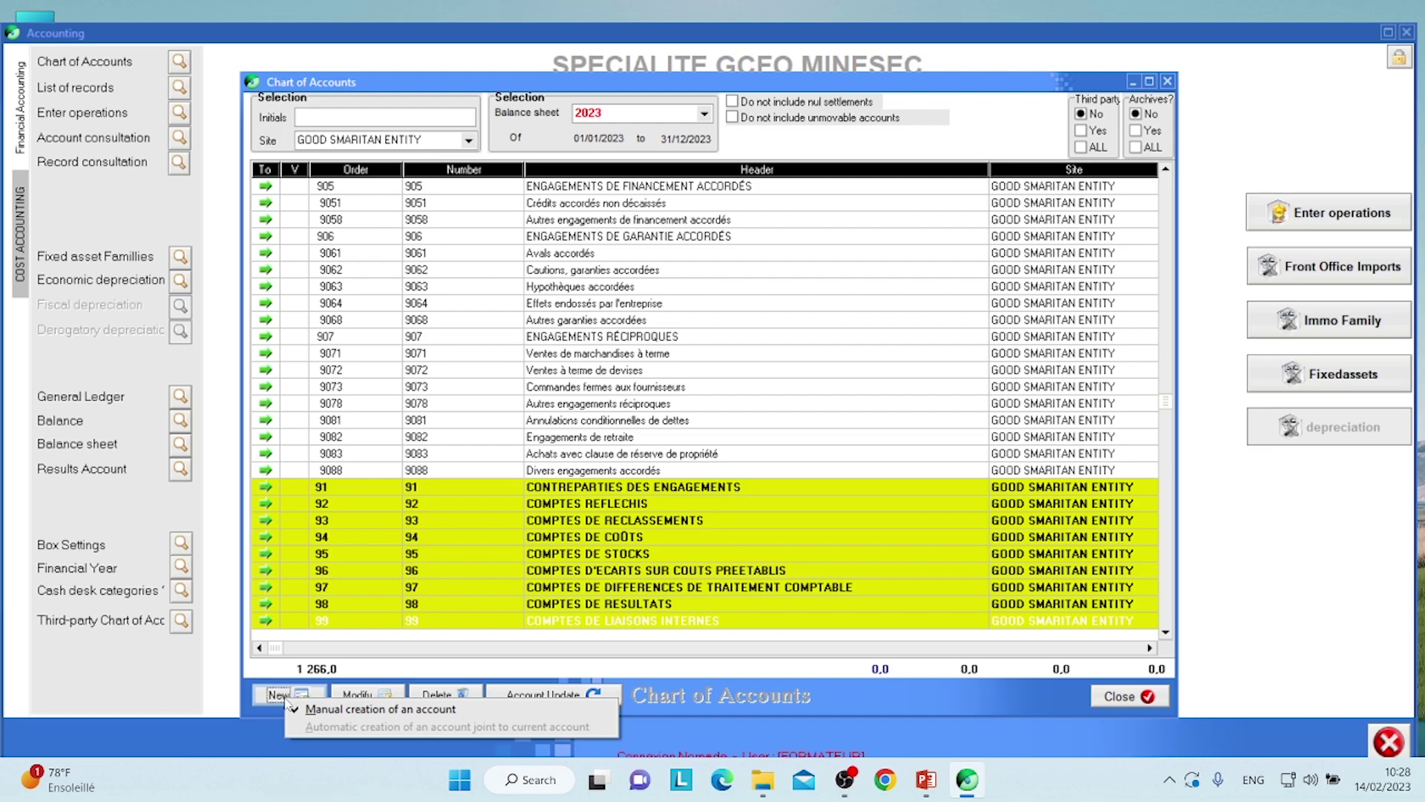
left_click(332, 711)
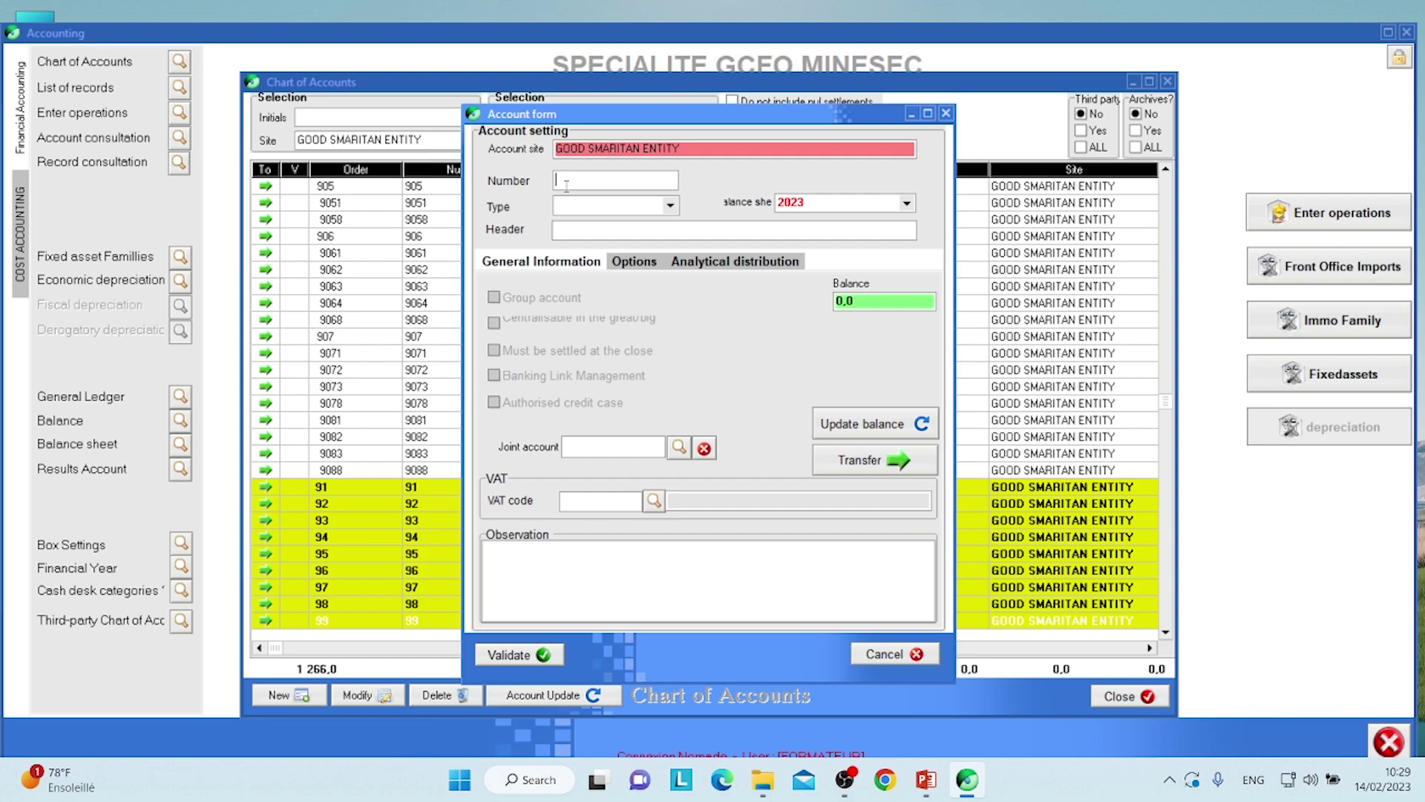
type("52110")
left_click(572, 206)
left_click(671, 207)
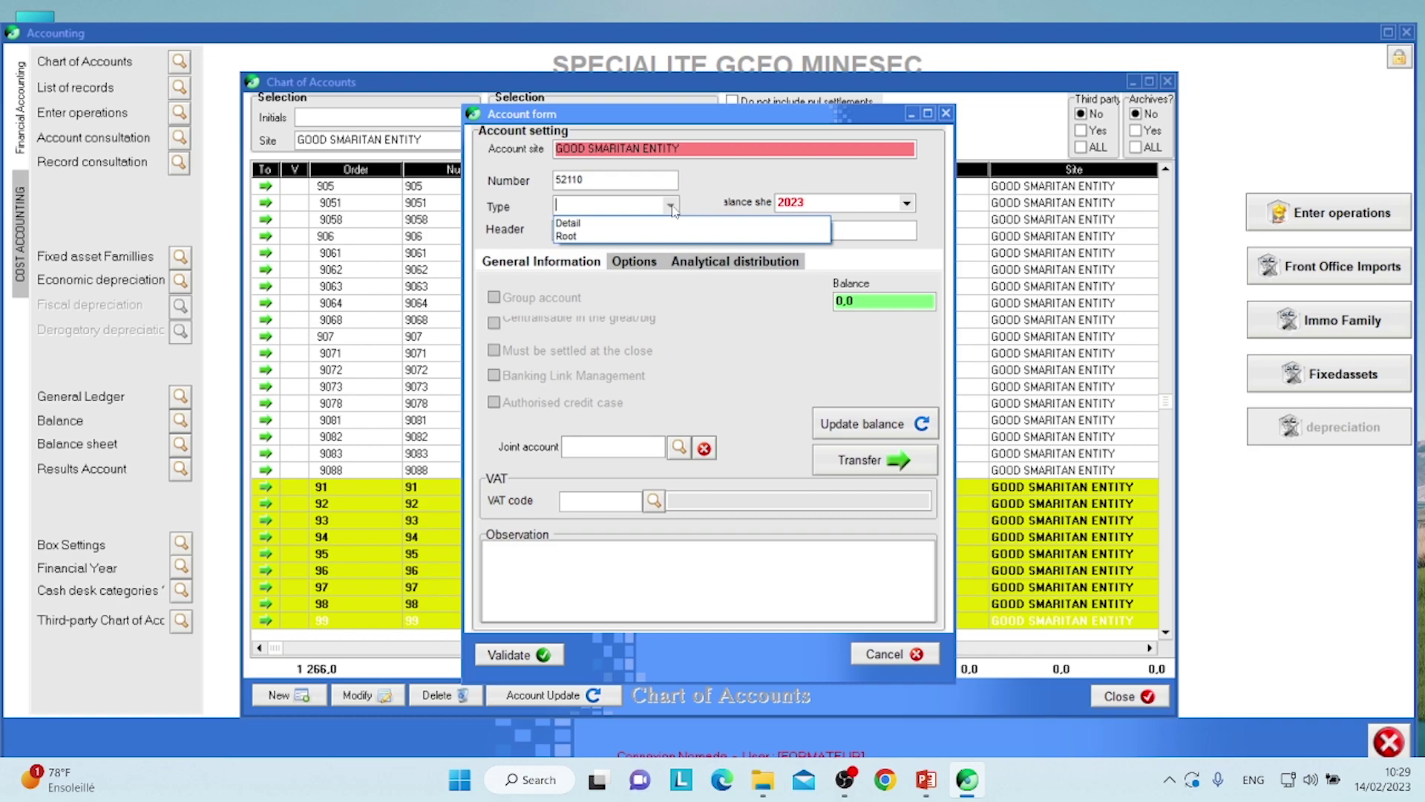
left_click(614, 223)
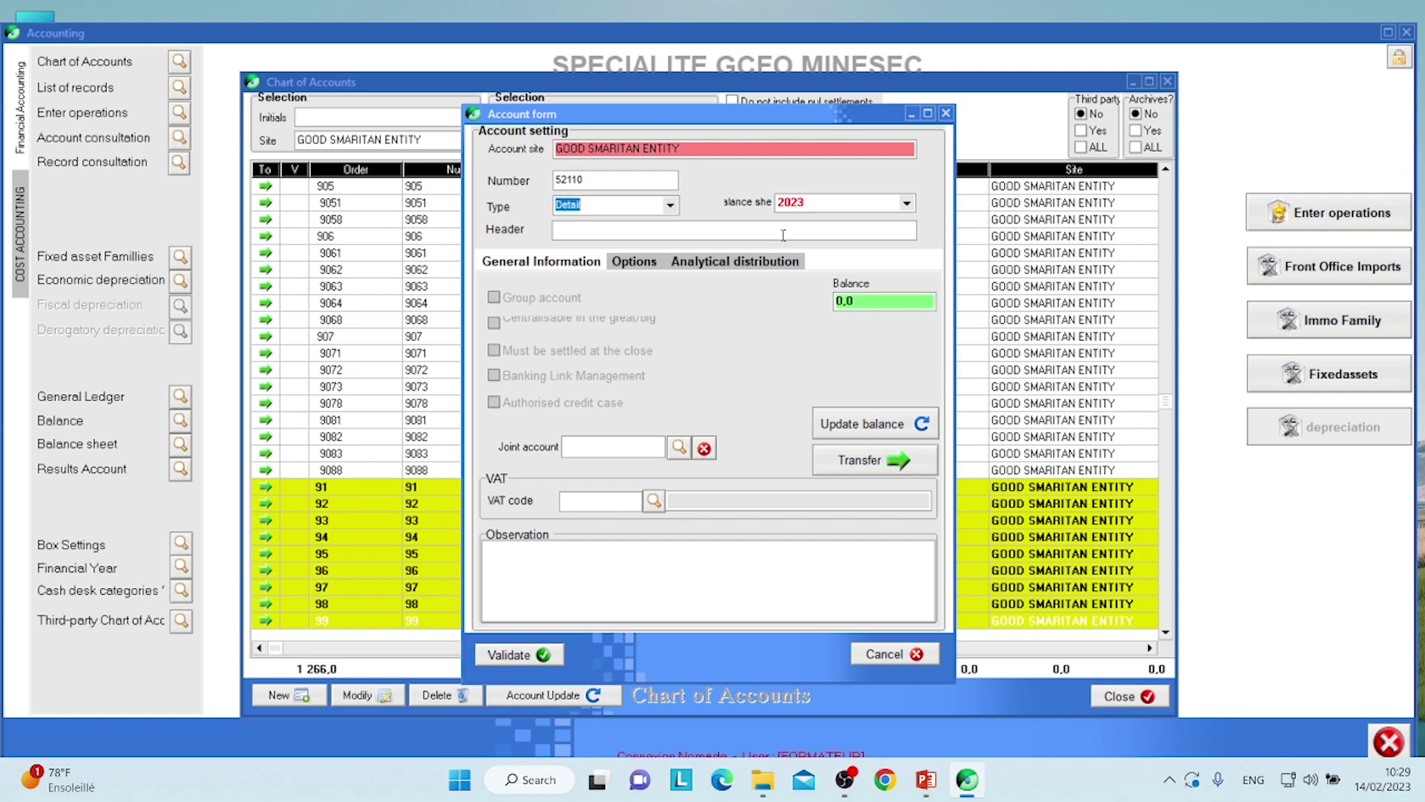
left_click(568, 235)
type("UNITED BANK OF AFRICA BU")
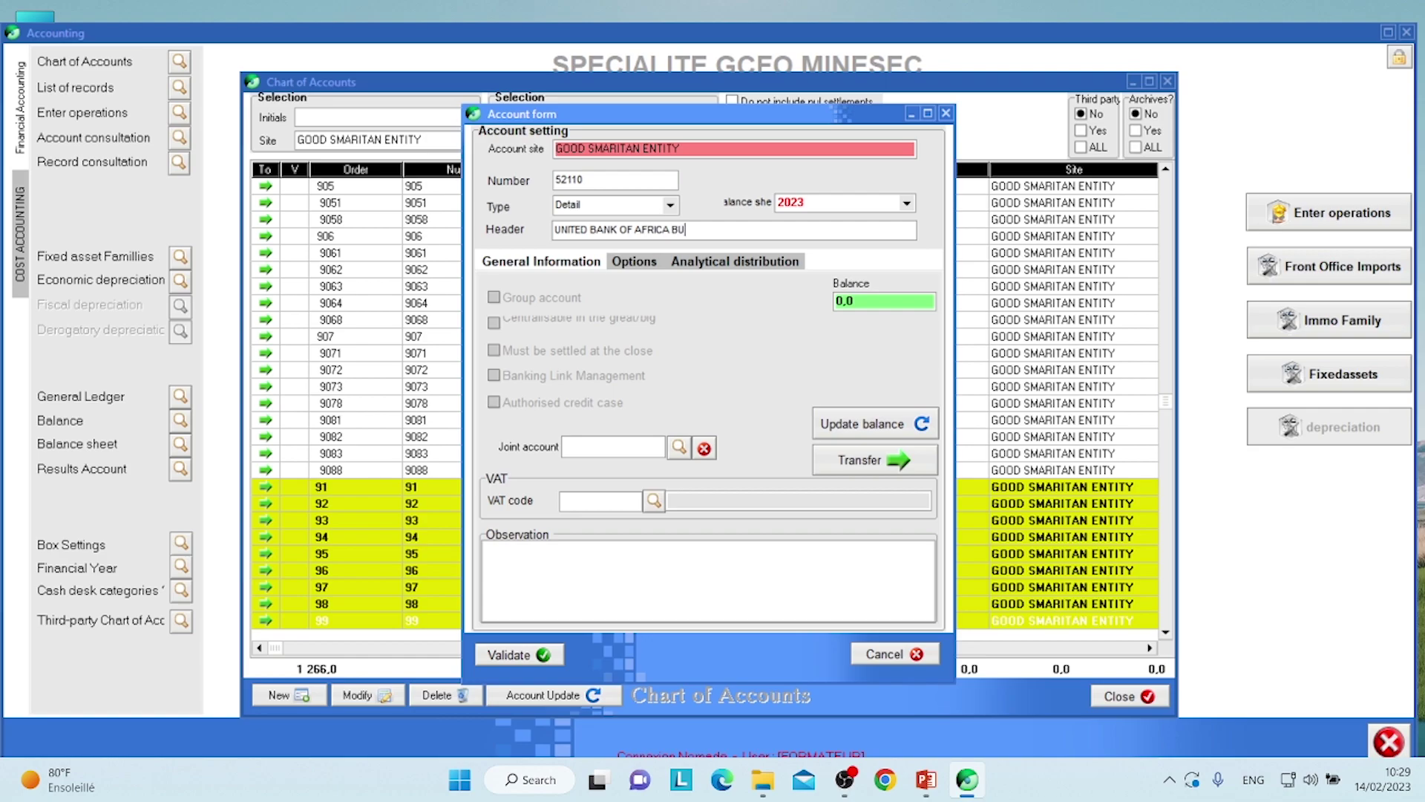
type("EA")
left_click(511, 663)
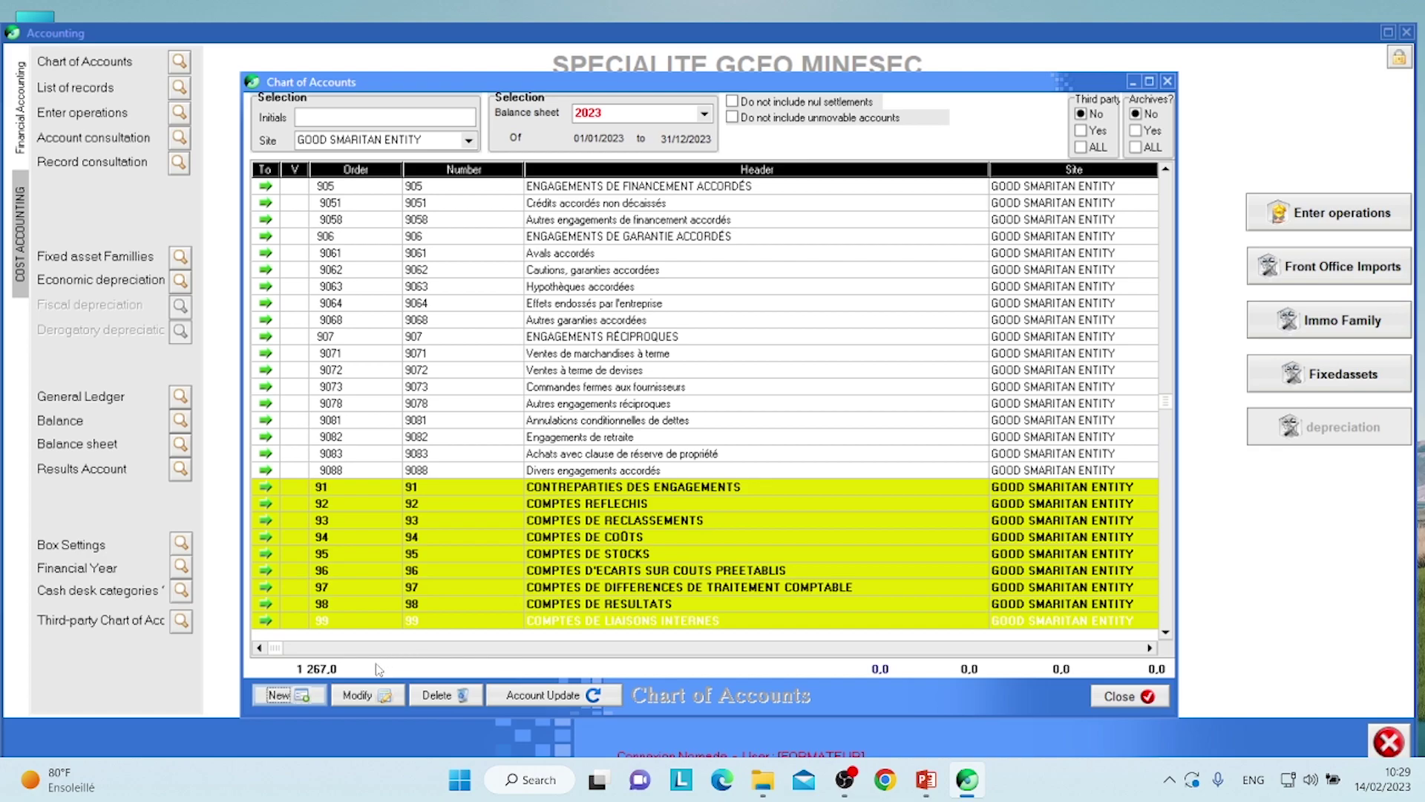
Manually create ledger account 57110 of type Detail with the header MAIN CASH, and return to the main shortcuts screen
left_click(278, 698)
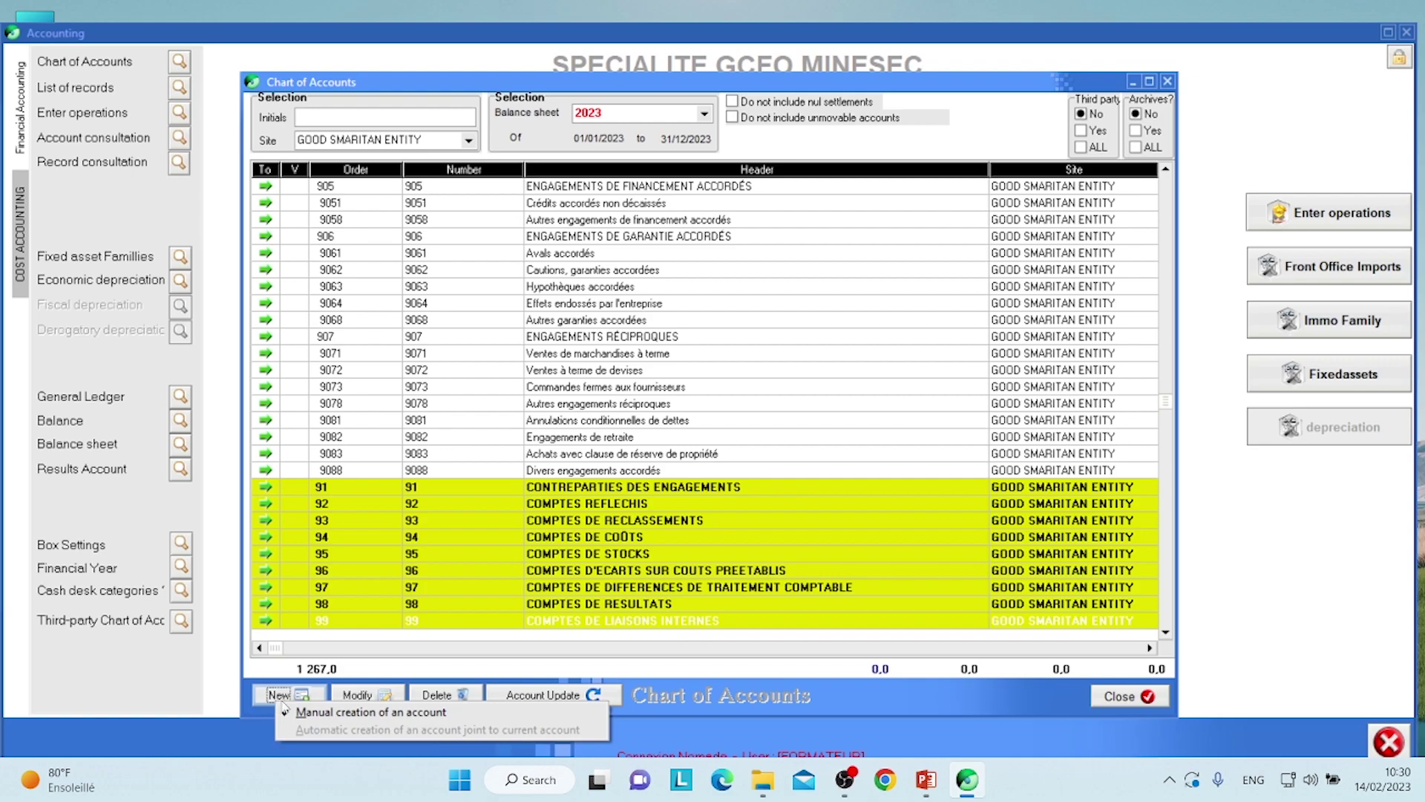
left_click(334, 714)
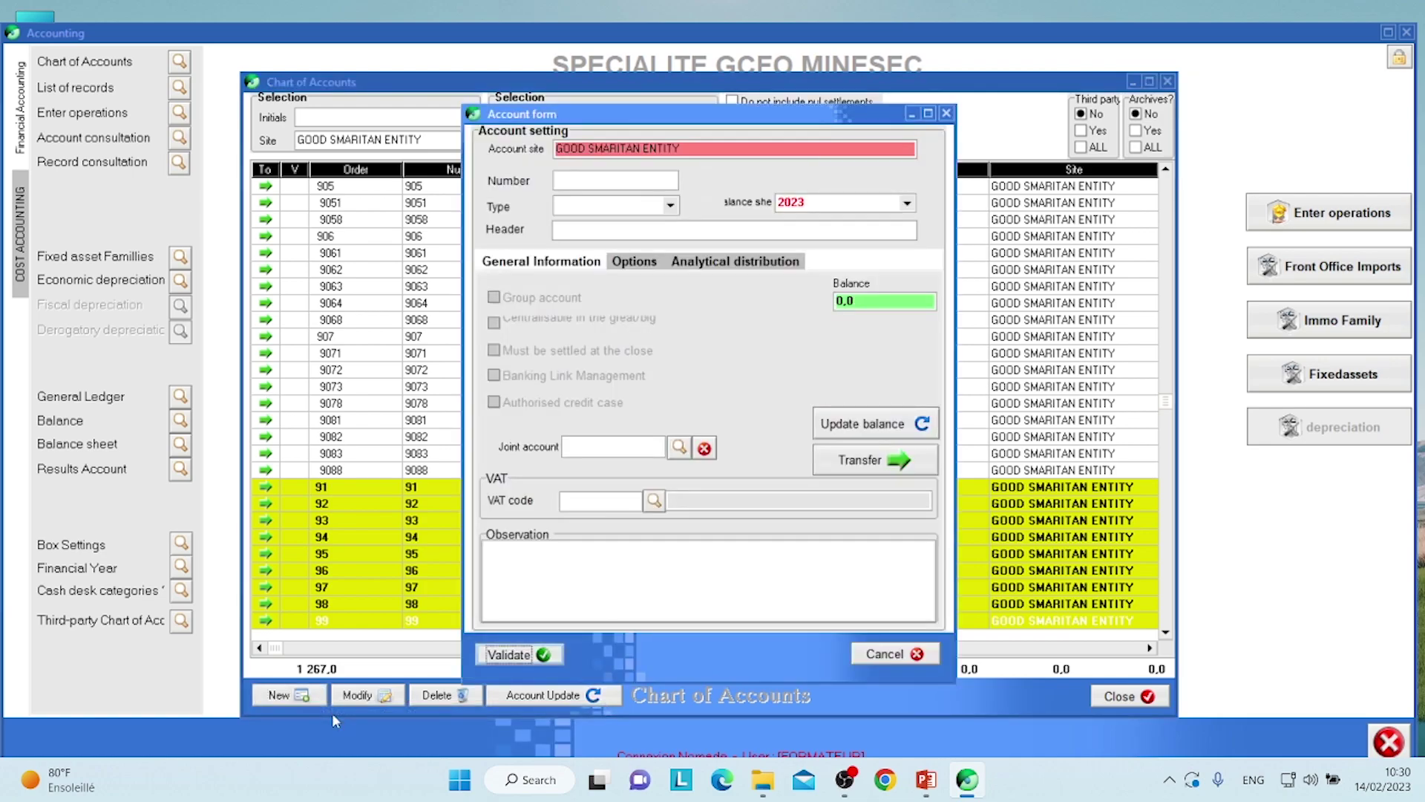
left_click(571, 184)
type("57110")
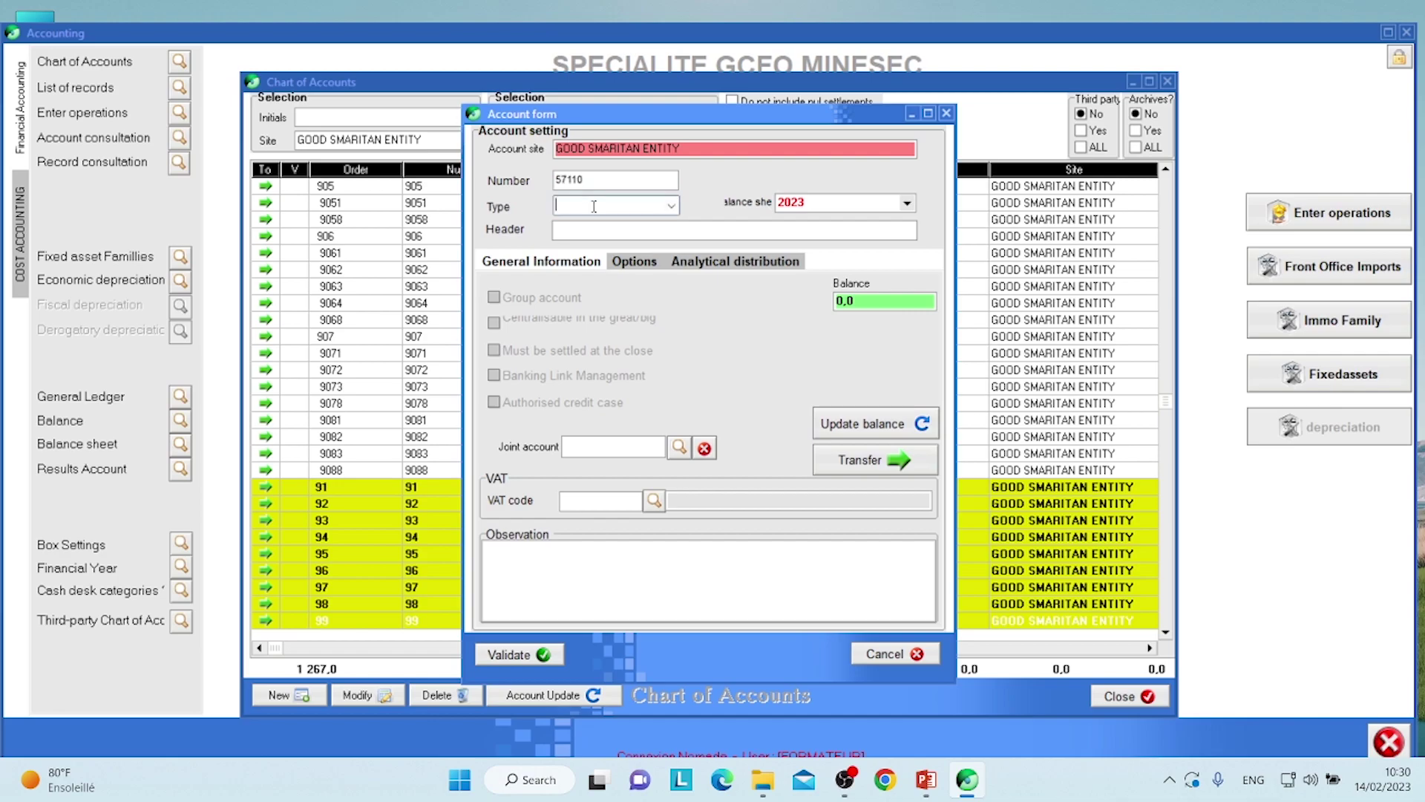
left_click(670, 208)
left_click(652, 224)
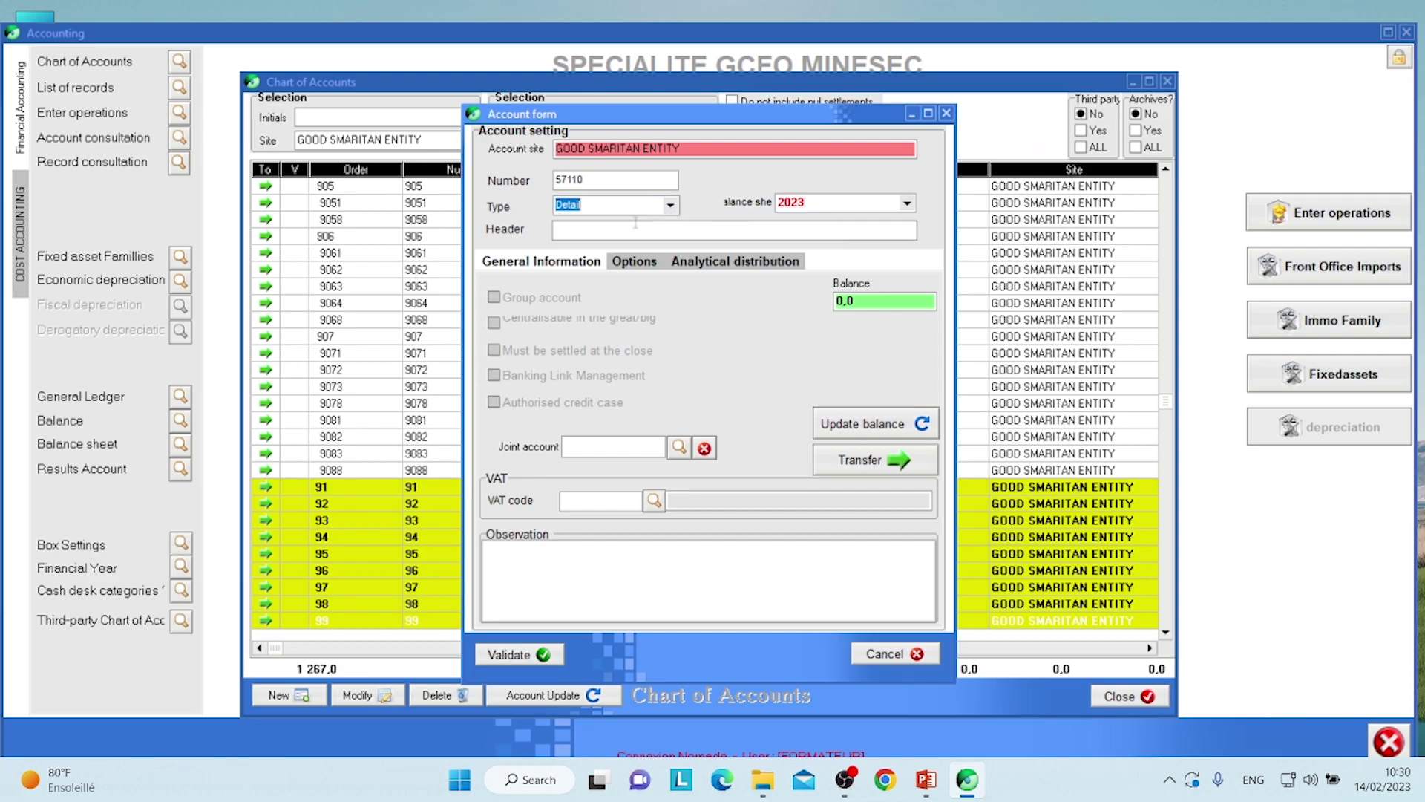
left_click(602, 231)
type("MAIN CASH")
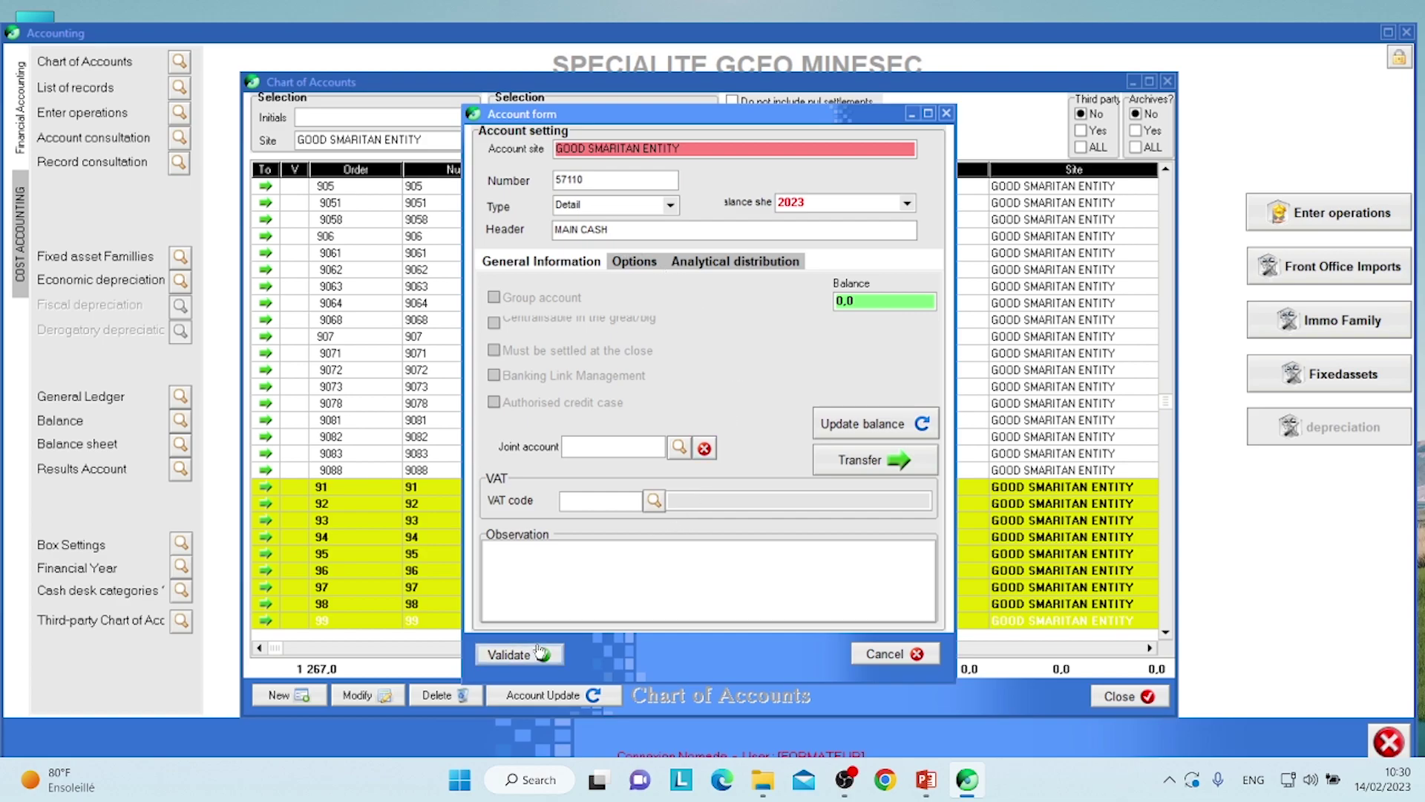
left_click(510, 655)
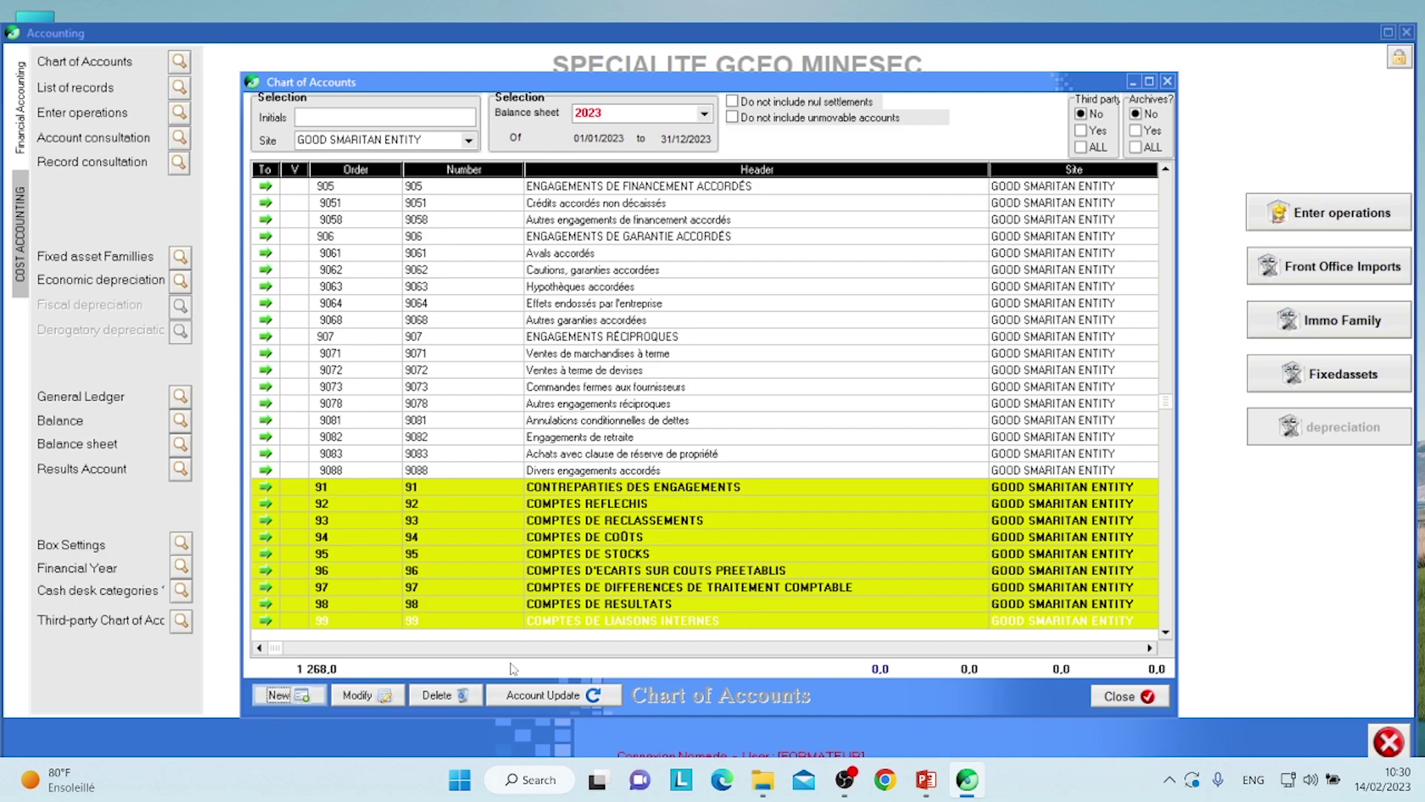
left_click(1113, 698)
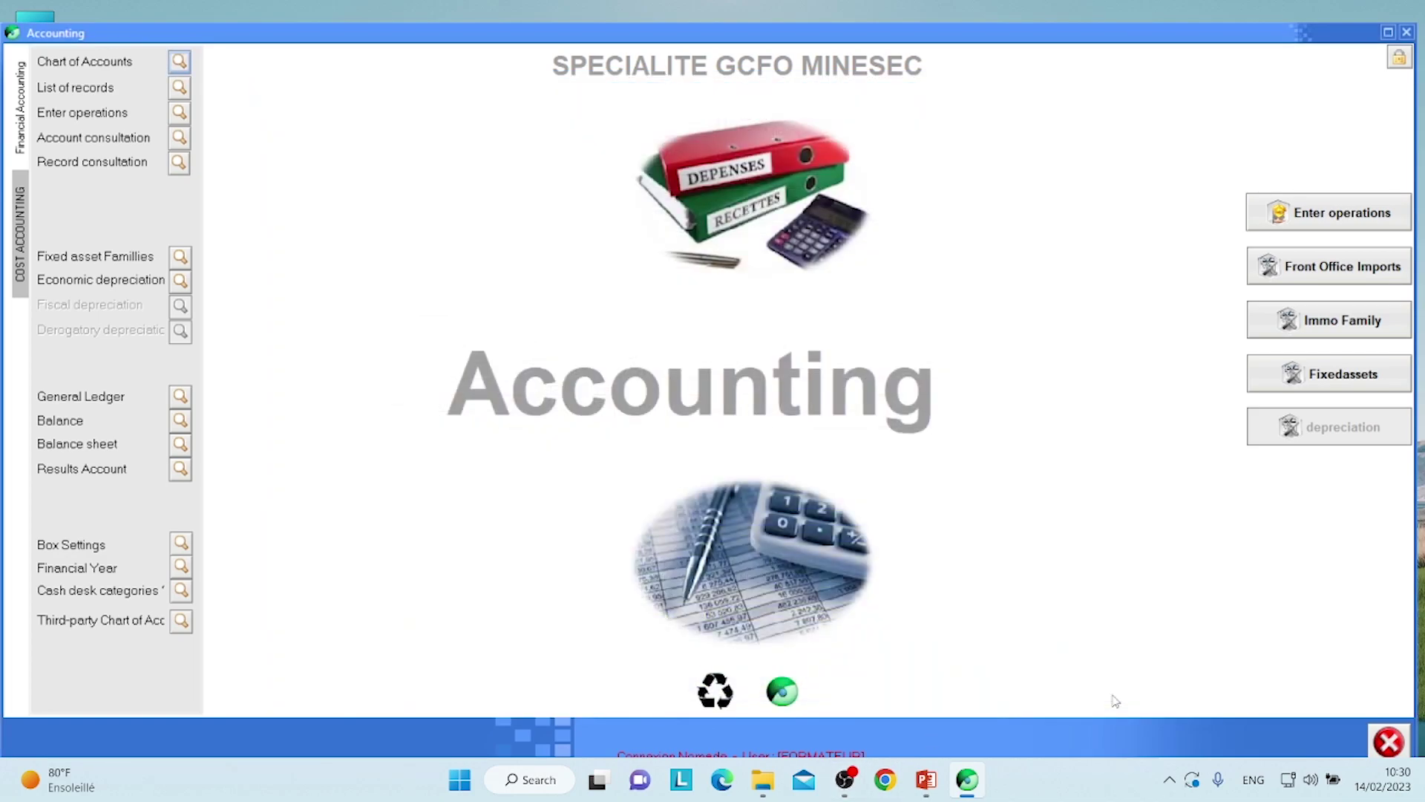
left_click(1396, 745)
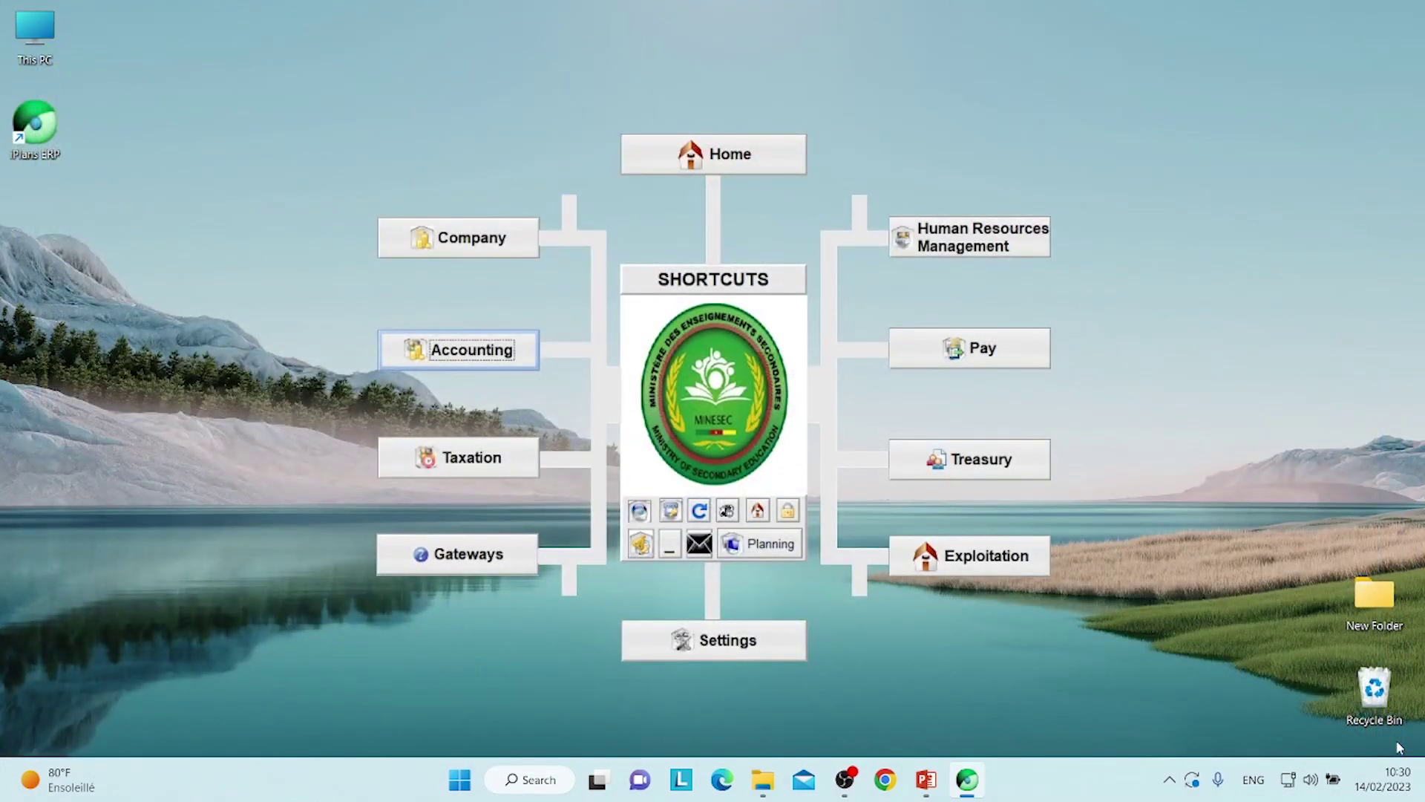